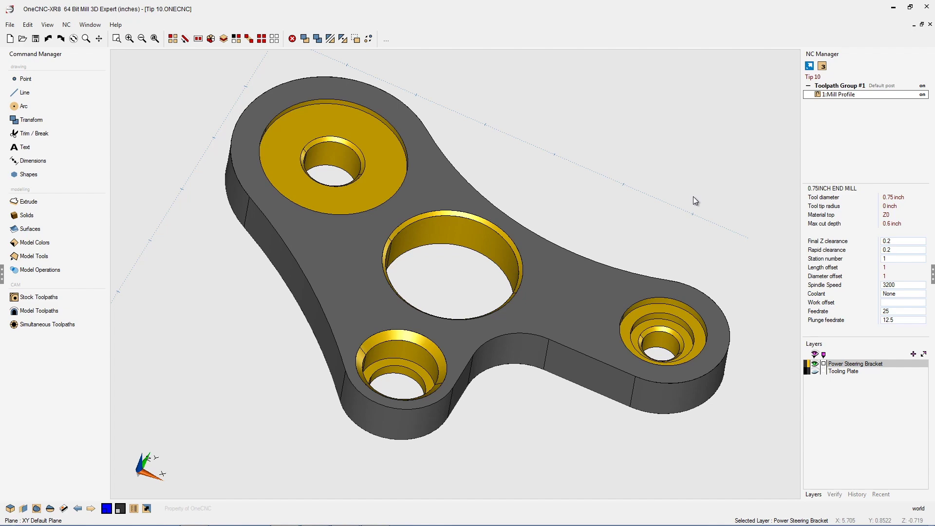
Show the Tooling Plate layer together with the power steering bracket.
{"action": "right_click", "coordinate": [694, 197]}
{"action": "left_click", "coordinate": [694, 197]}
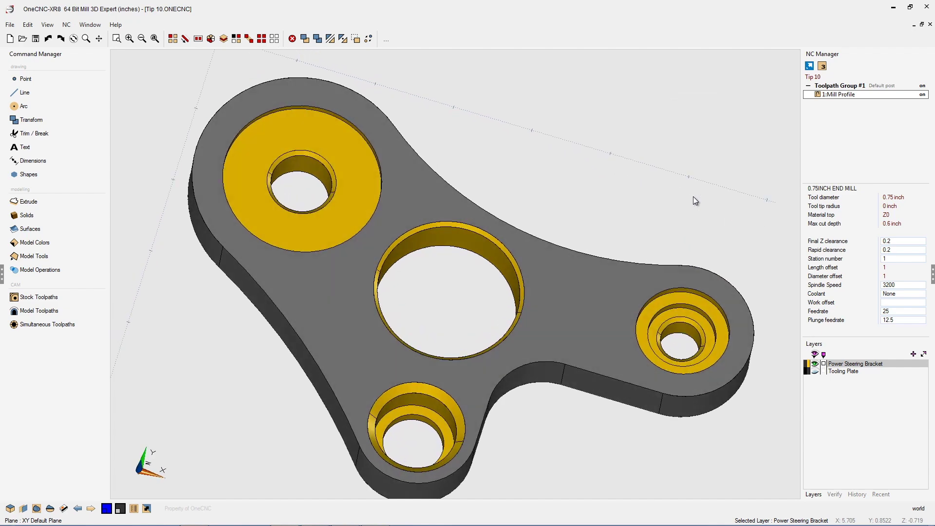
{"action": "scroll", "coordinate": [609, 332], "scroll_direction": "down", "scroll_amount": 5}
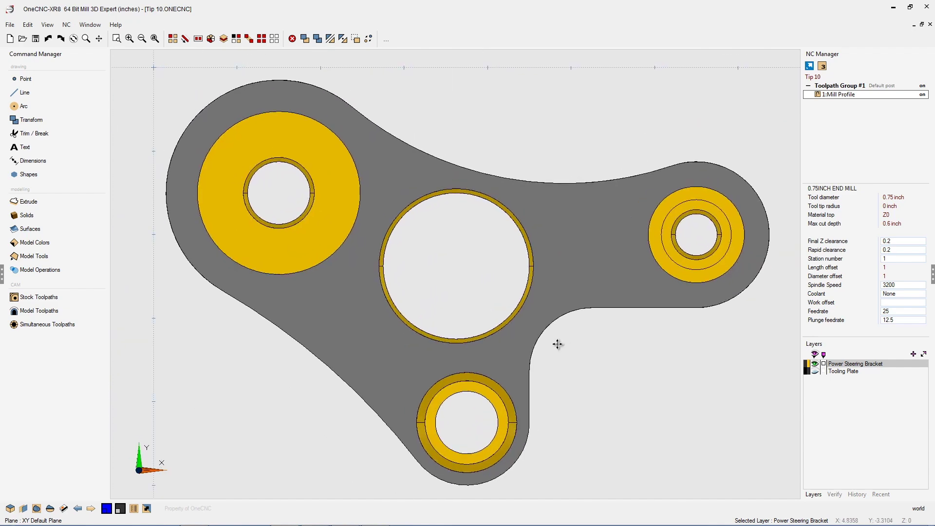
{"action": "middle_click_drag", "start_coordinate": [469, 332], "coordinate": [488, 258]}
{"action": "scroll", "coordinate": [486, 263], "scroll_direction": "down", "scroll_amount": 2}
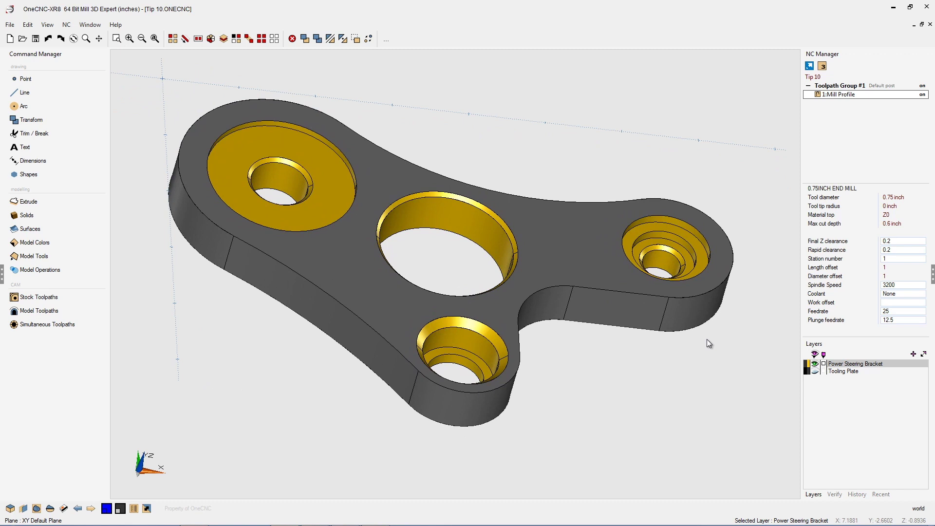
{"action": "left_click", "coordinate": [816, 371]}
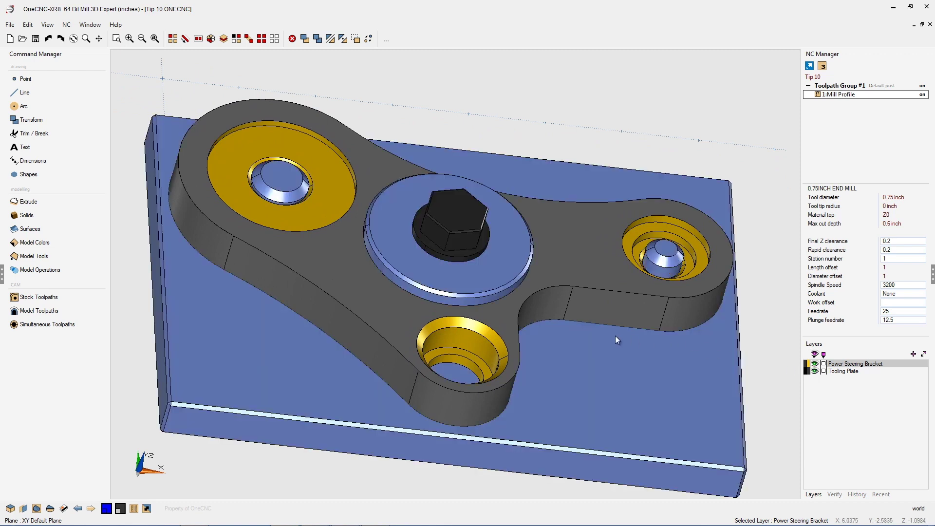
Open the Mill Profile operation for editing and advance through its tool, clearance and rough settings to the finish settings.
{"action": "right_click", "coordinate": [837, 96]}
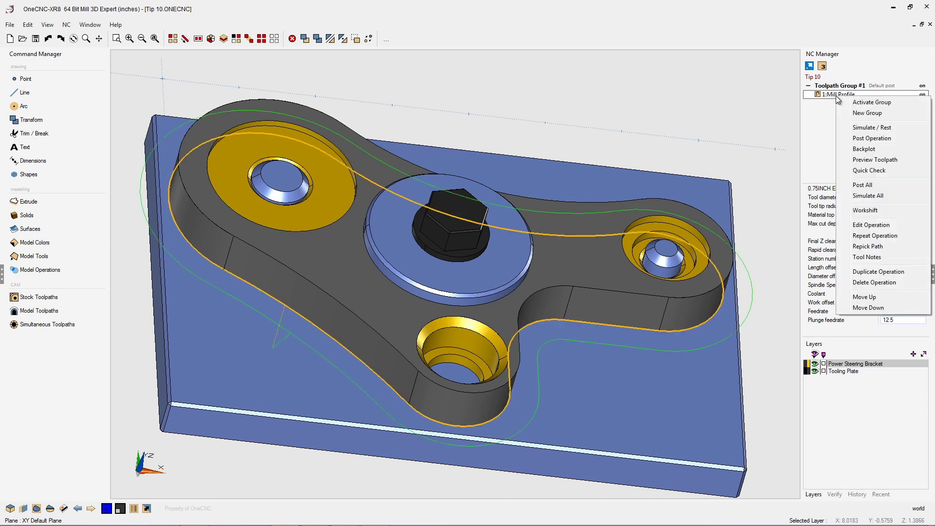
{"action": "left_click", "coordinate": [872, 225]}
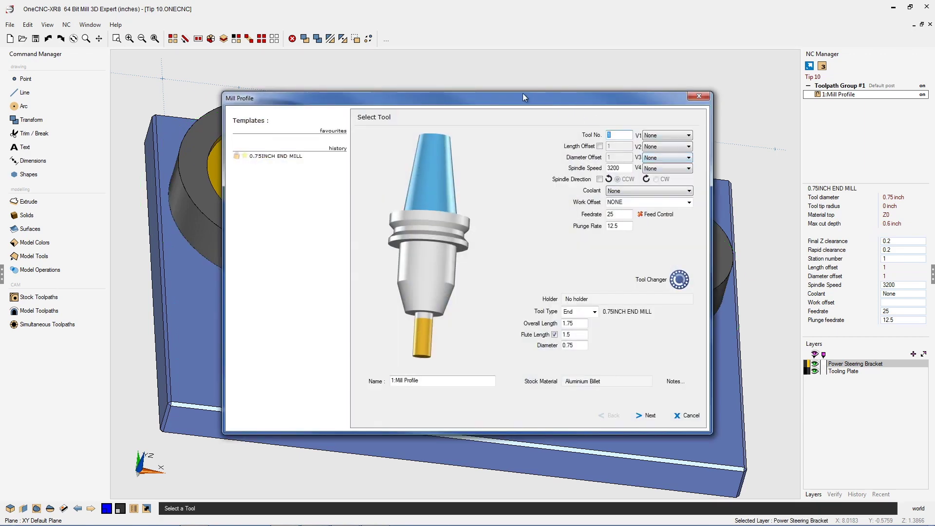
{"action": "left_click_drag", "start_coordinate": [524, 98], "coordinate": [412, 57]}
{"action": "left_click", "coordinate": [540, 379]}
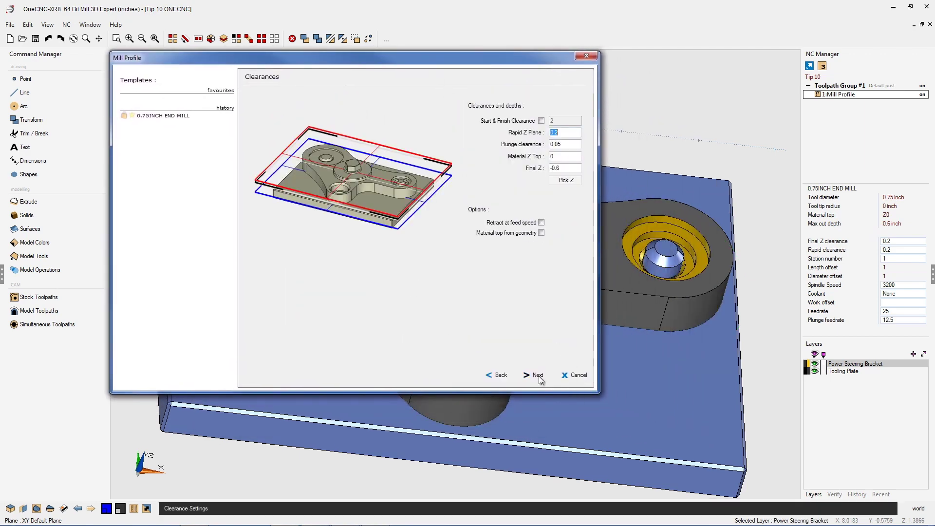
{"action": "left_click", "coordinate": [540, 378]}
{"action": "left_click", "coordinate": [540, 378]}
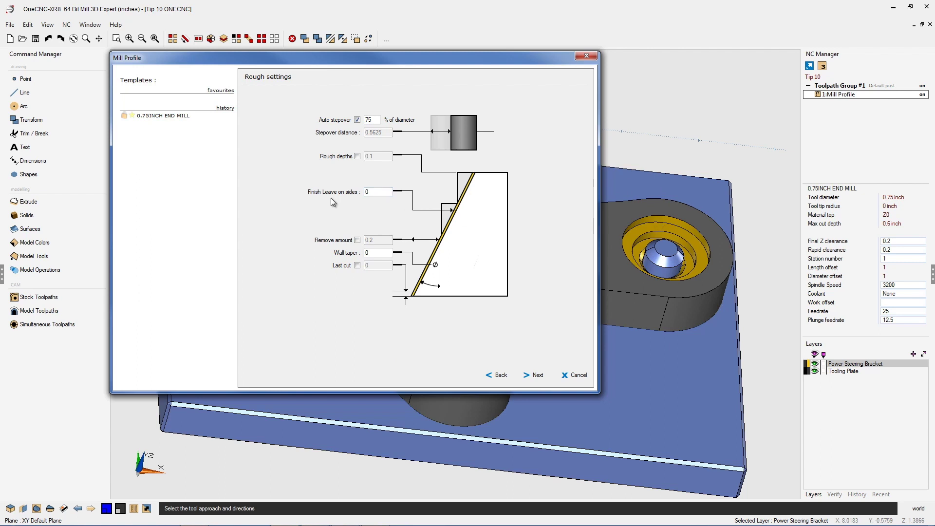
{"action": "double_click", "coordinate": [375, 195]}
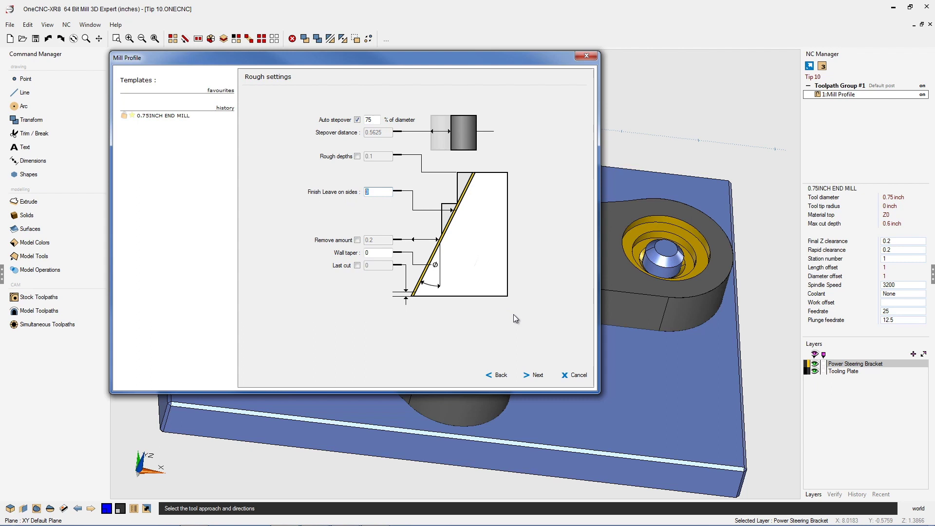
{"action": "left_click", "coordinate": [538, 374]}
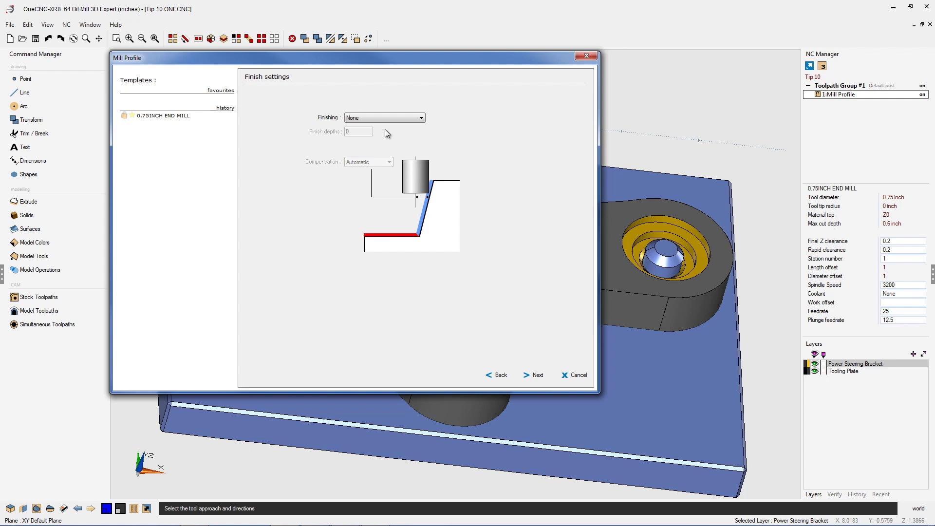
Try the Set depth and Same as rough depth finishing options, and set the finishing to Bottom only.
{"action": "left_click", "coordinate": [398, 118]}
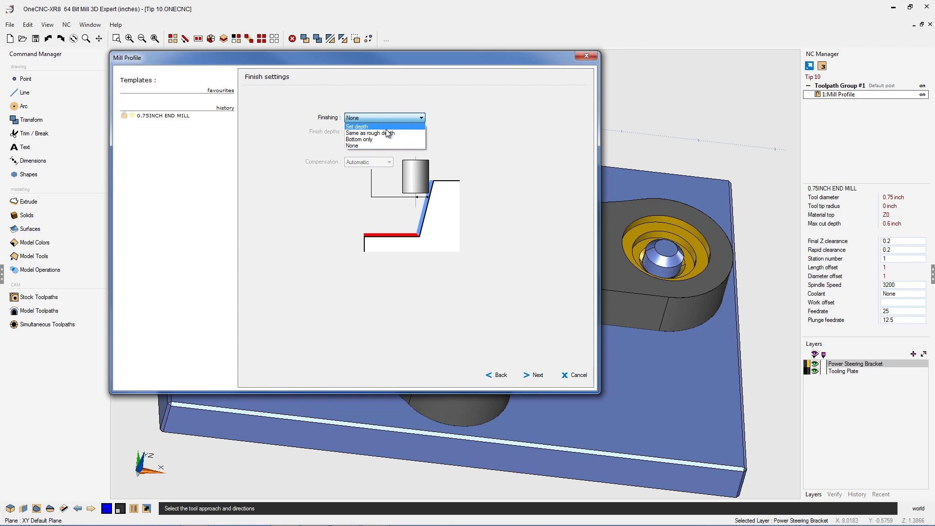
{"action": "left_click", "coordinate": [386, 128]}
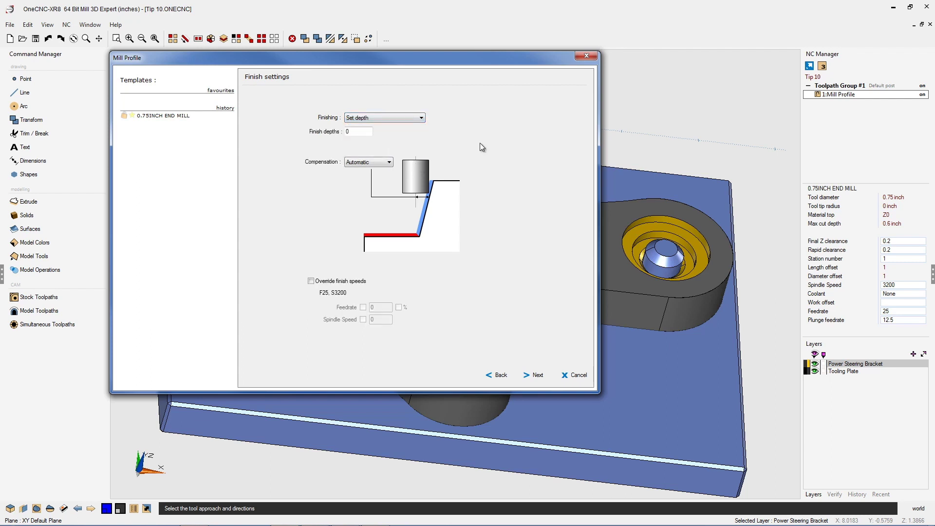
{"action": "double_click", "coordinate": [345, 131]}
{"action": "left_click", "coordinate": [384, 121]}
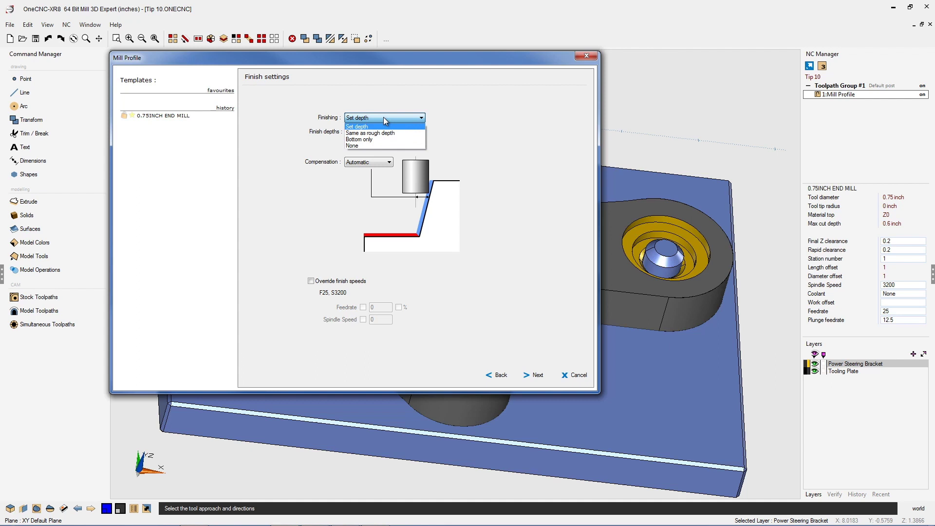
{"action": "left_click", "coordinate": [382, 133]}
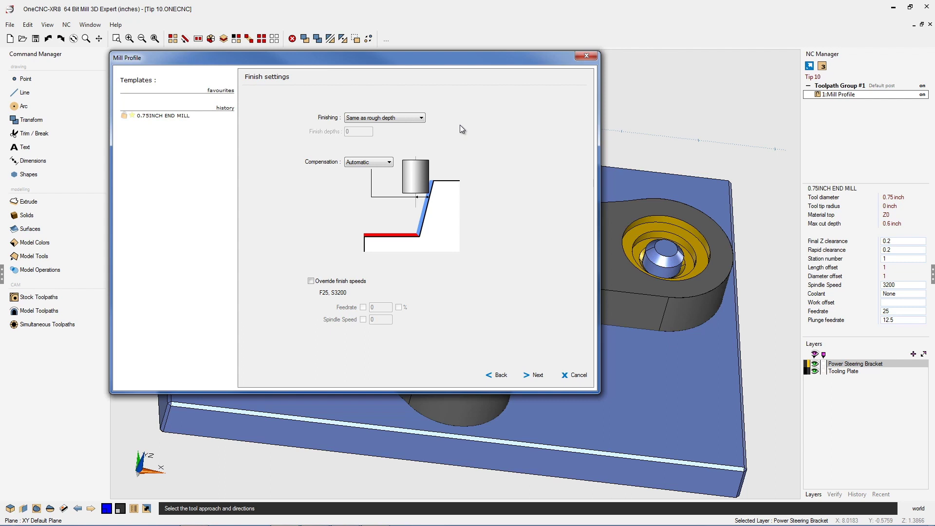
{"action": "left_click", "coordinate": [420, 118]}
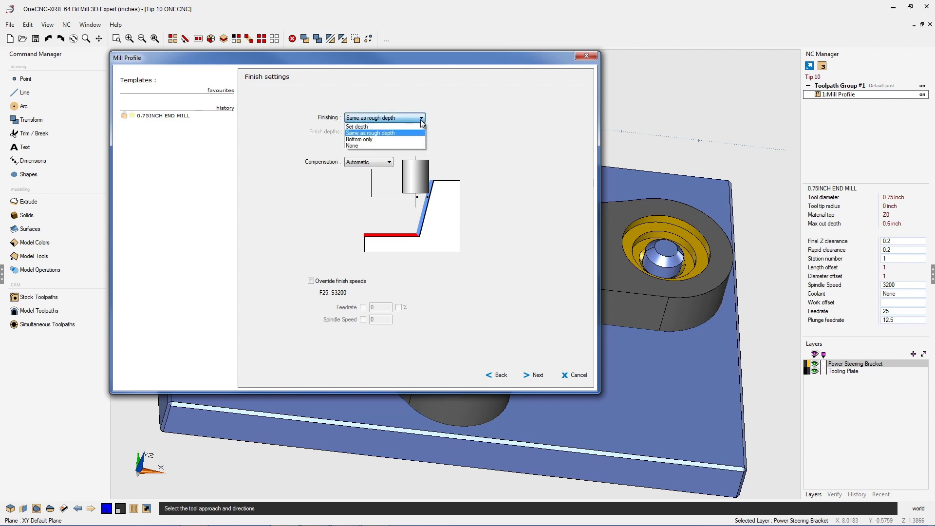
{"action": "left_click", "coordinate": [393, 139]}
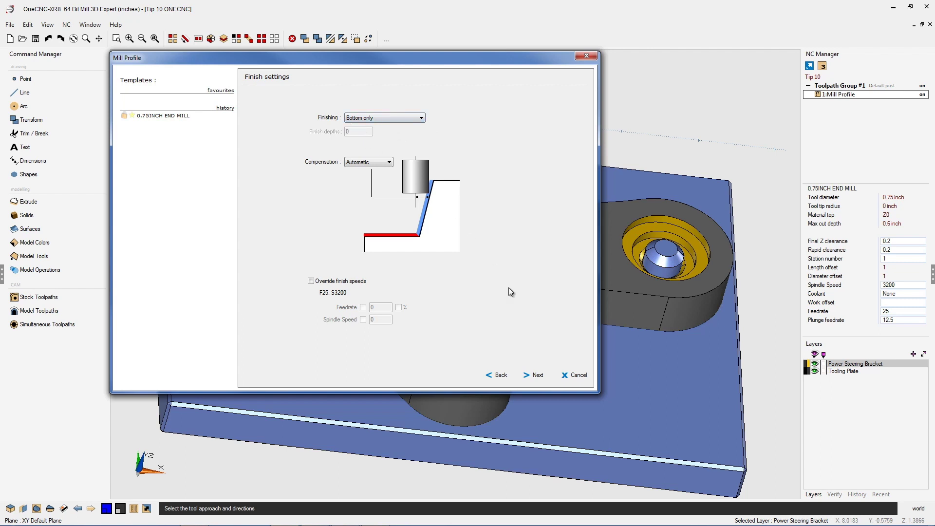
Check the Final Z depth in the clearance settings and return to the finish settings.
{"action": "left_click", "coordinate": [504, 379]}
{"action": "left_click", "coordinate": [505, 378]}
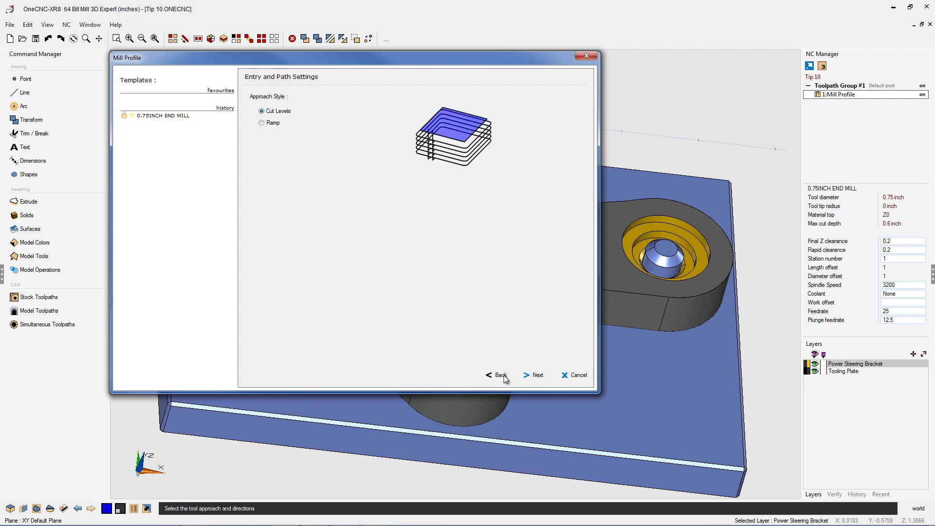
{"action": "left_click", "coordinate": [505, 379]}
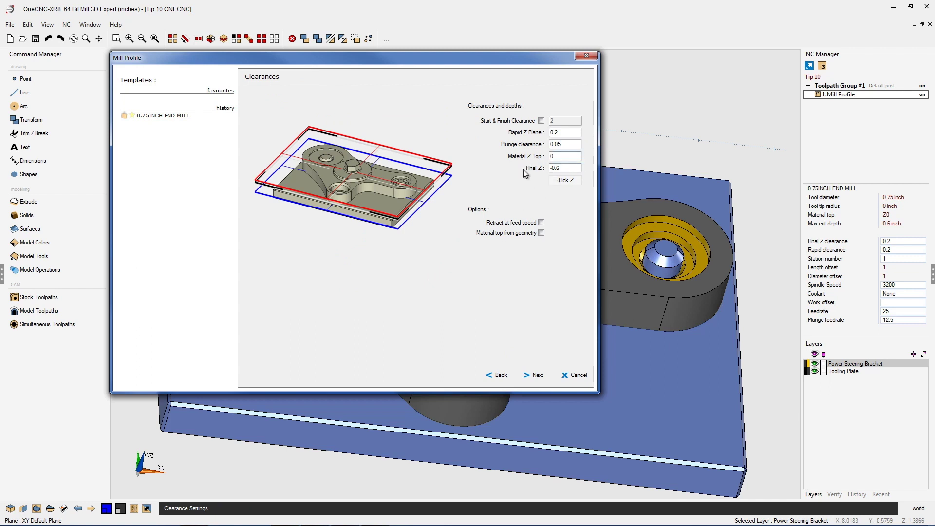
{"action": "double_click", "coordinate": [555, 168]}
{"action": "left_click", "coordinate": [536, 378]}
{"action": "left_click", "coordinate": [536, 378]}
{"action": "left_click", "coordinate": [536, 378]}
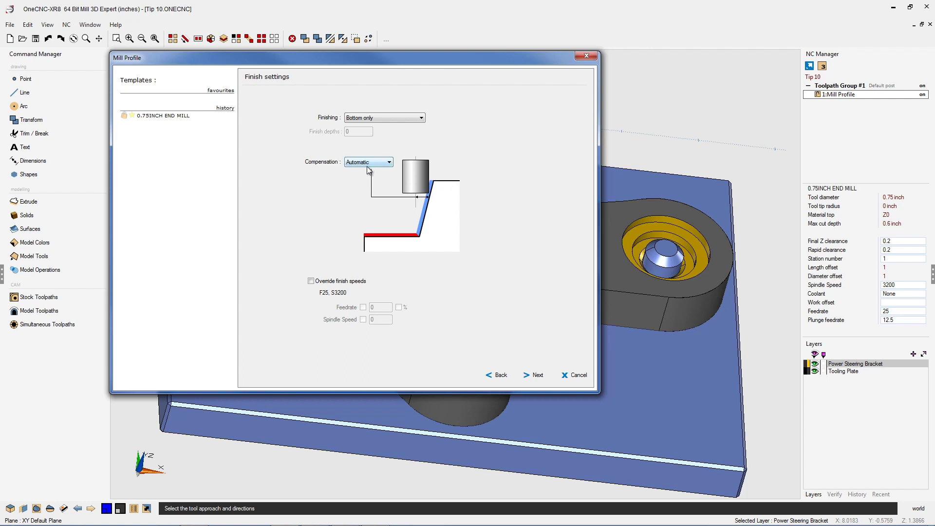
Set the finishing cutter compensation of the Mill Profile operation to at Control.
{"action": "left_click", "coordinate": [380, 167]}
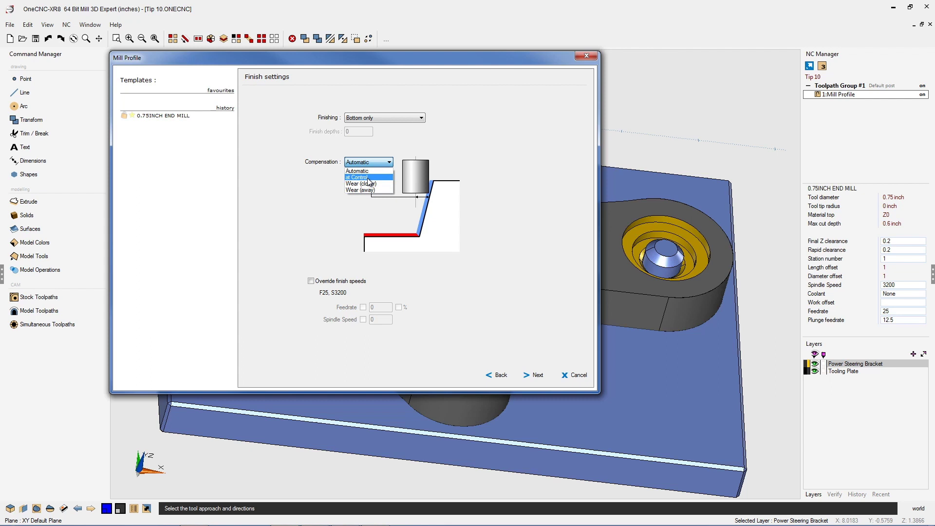
{"action": "left_click", "coordinate": [368, 178]}
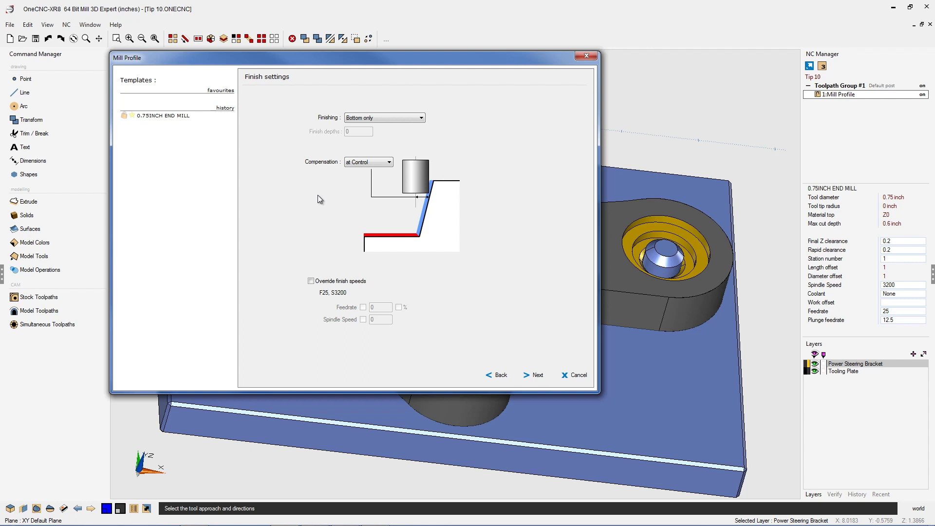
{"action": "left_click", "coordinate": [389, 163]}
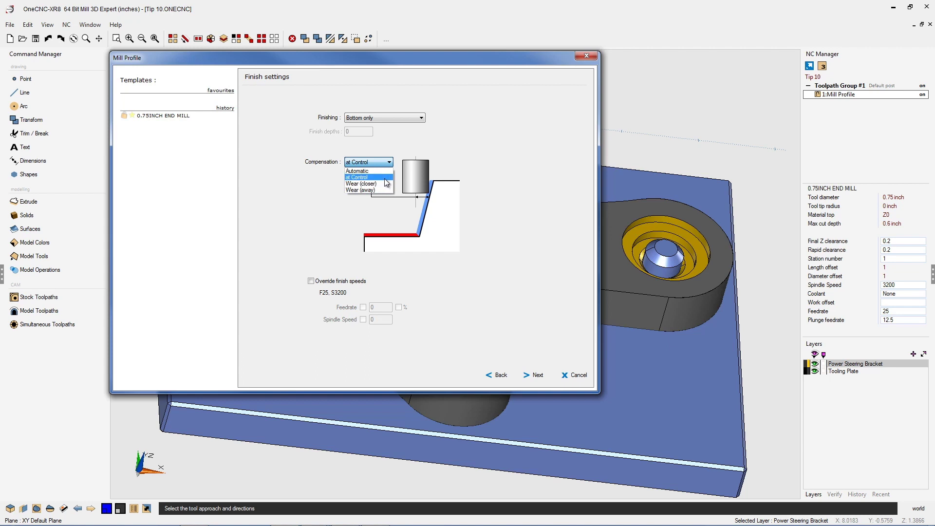
{"action": "left_click", "coordinate": [385, 177]}
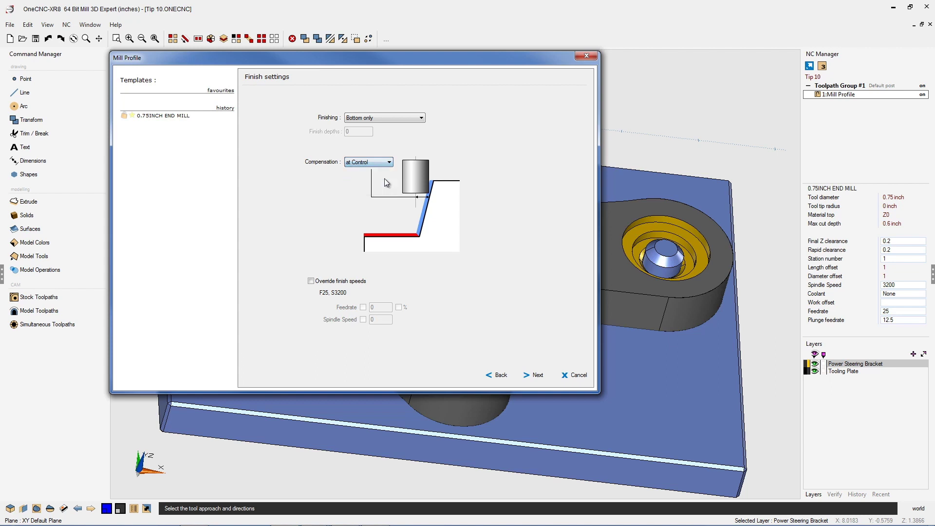
Review the entry and exit line lengths and angles for finishing, and finish the Mill Profile edit.
{"action": "left_click", "coordinate": [538, 376]}
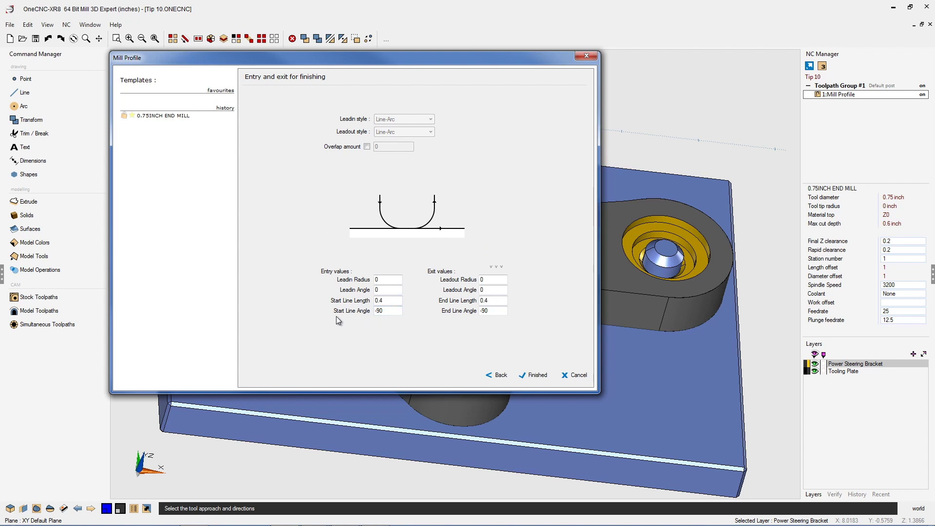
{"action": "left_click", "coordinate": [481, 311]}
{"action": "type", "text": "-"}
{"action": "double_click", "coordinate": [481, 311]}
{"action": "double_click", "coordinate": [390, 299]}
{"action": "left_click", "coordinate": [538, 377]}
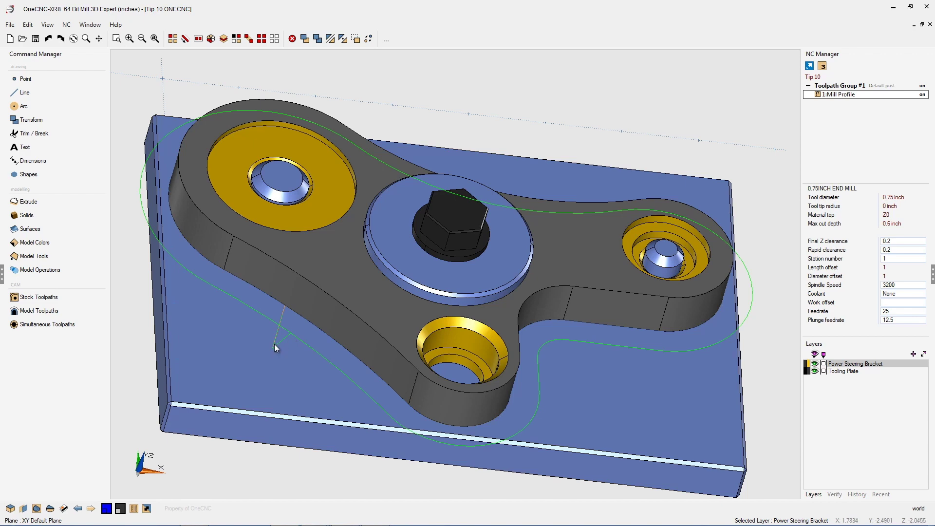
{"action": "left_click", "coordinate": [302, 346]}
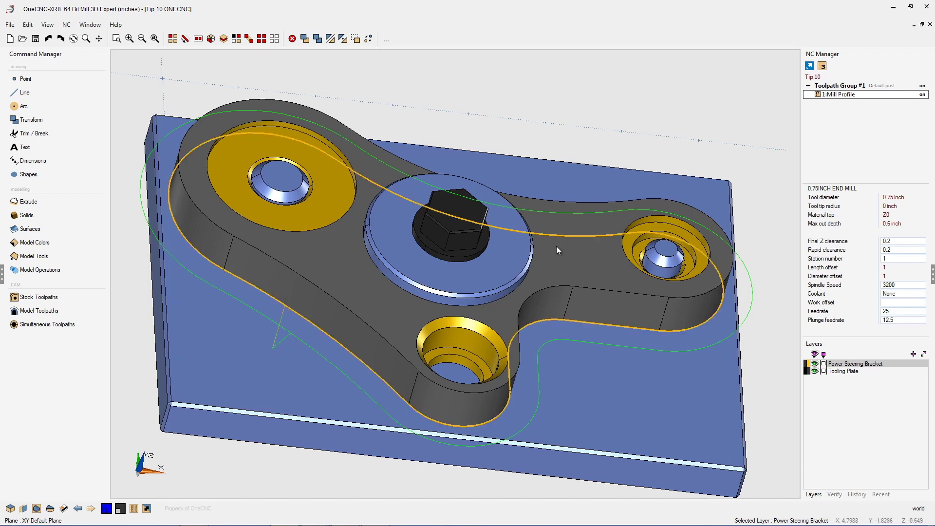
Post Toolpath Group #1 to the file Power Steering Bracket CNC Code.NC, replacing the existing file.
{"action": "right_click", "coordinate": [846, 85]}
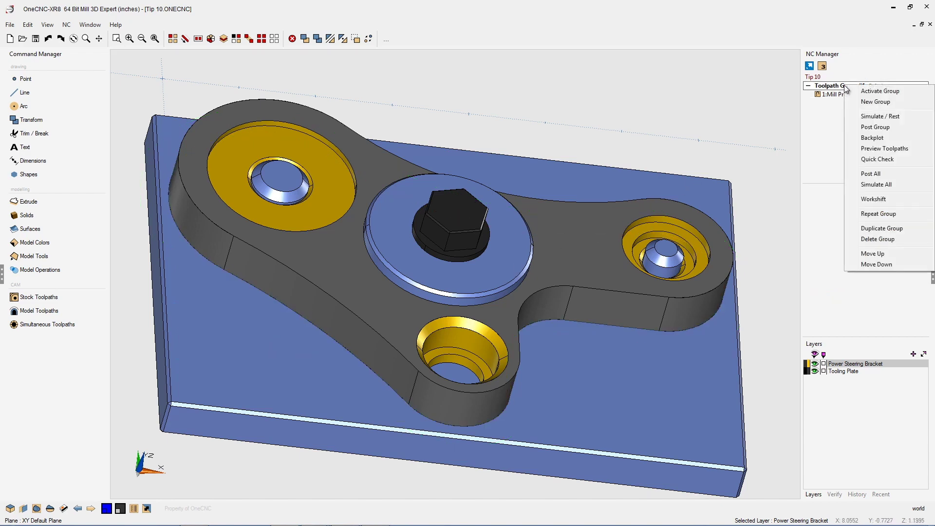
{"action": "left_click", "coordinate": [870, 126]}
{"action": "left_click_drag", "start_coordinate": [470, 126], "coordinate": [283, 53]}
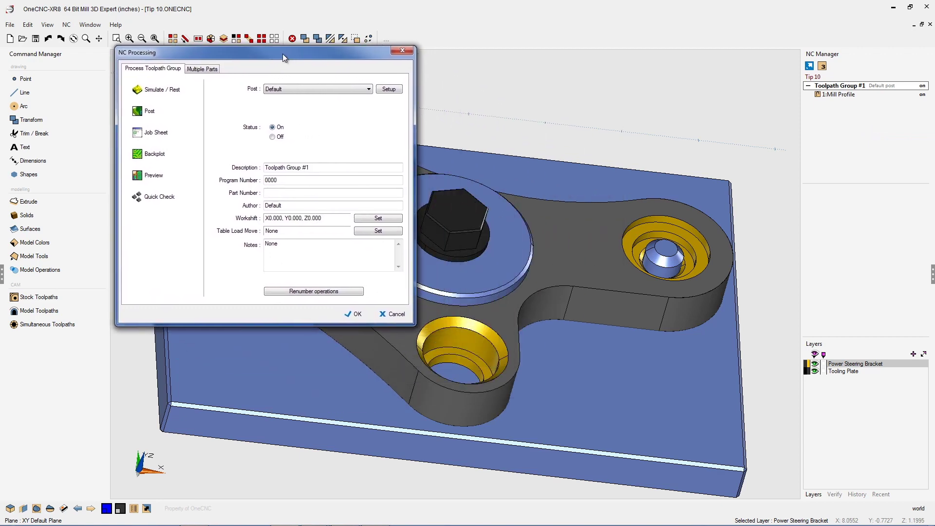
{"action": "left_click", "coordinate": [155, 112]}
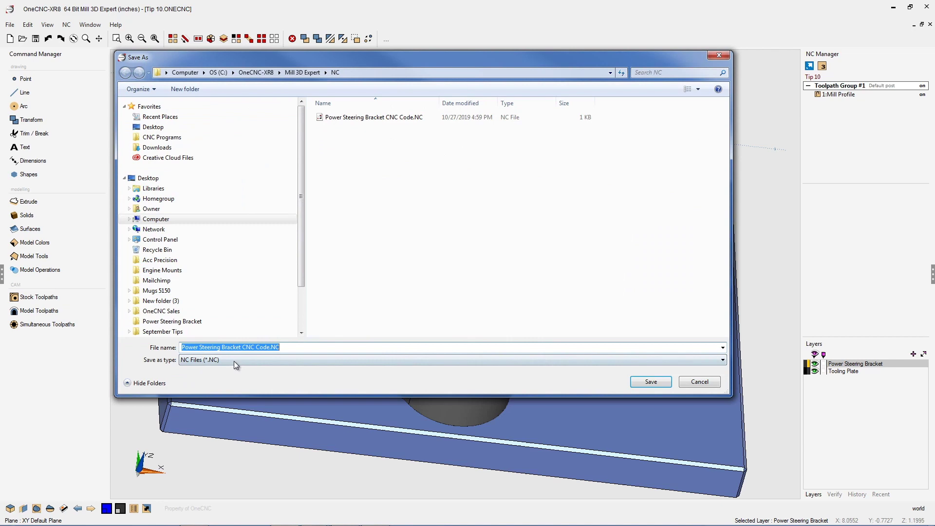
{"action": "left_click", "coordinate": [649, 383]}
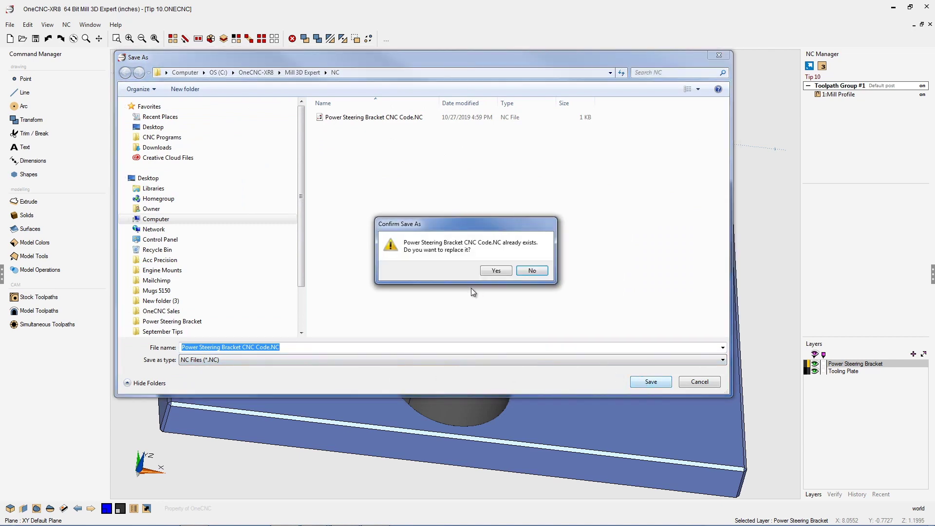
{"action": "left_click", "coordinate": [501, 274]}
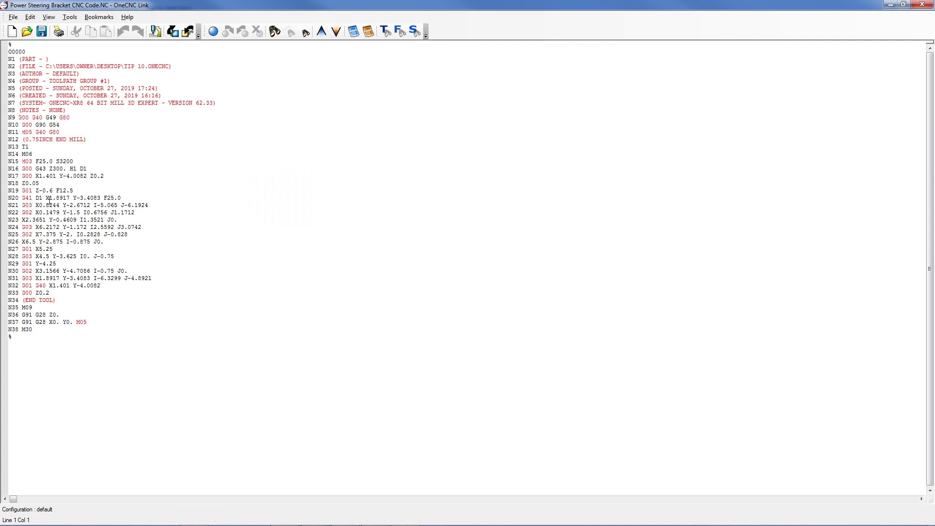
Examine the G41 D1 compensation line and the G40 cancel line in the posted code, and minimize the code editor.
{"action": "left_click_drag", "start_coordinate": [123, 198], "coordinate": [24, 200]}
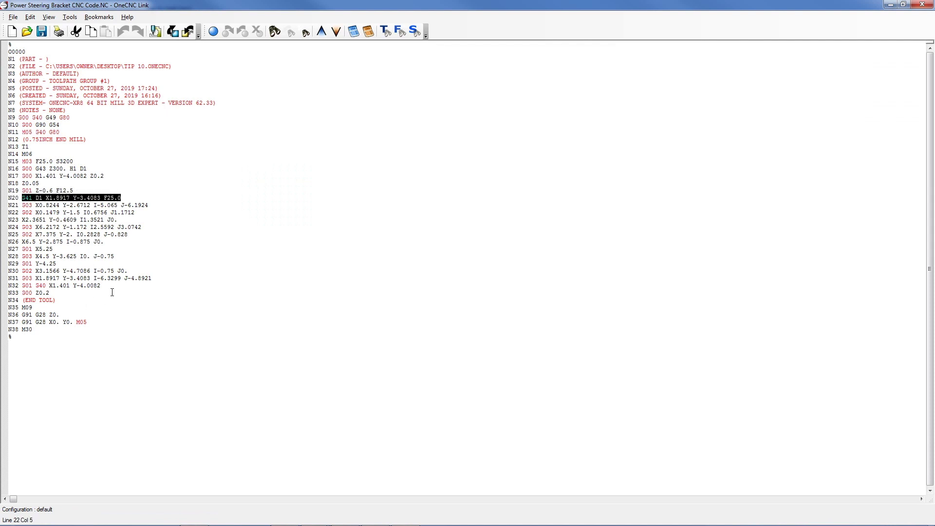
{"action": "left_click_drag", "start_coordinate": [117, 289], "coordinate": [23, 286]}
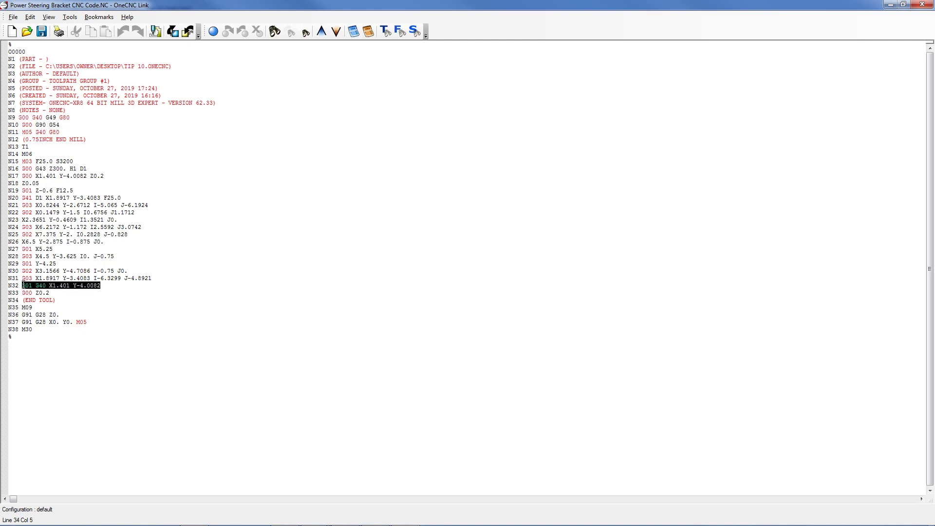
{"action": "left_click", "coordinate": [97, 323]}
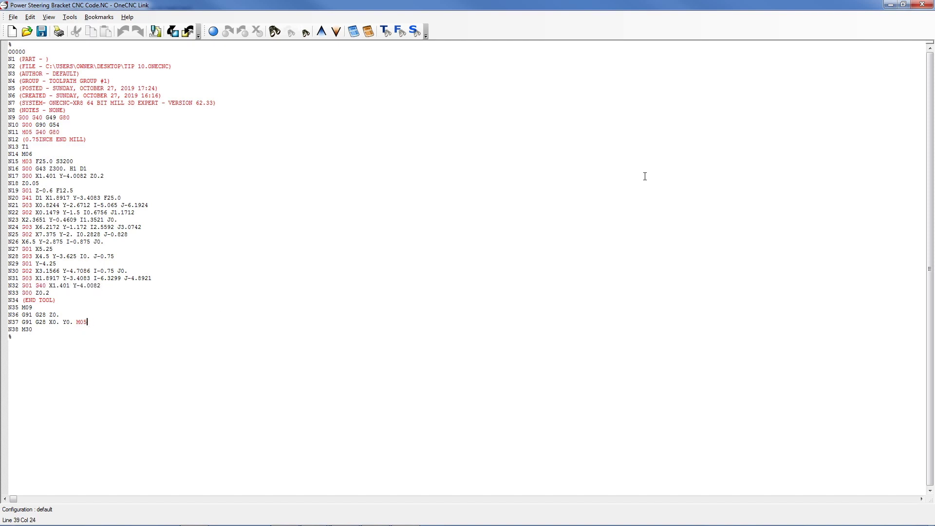
{"action": "left_click", "coordinate": [895, 5]}
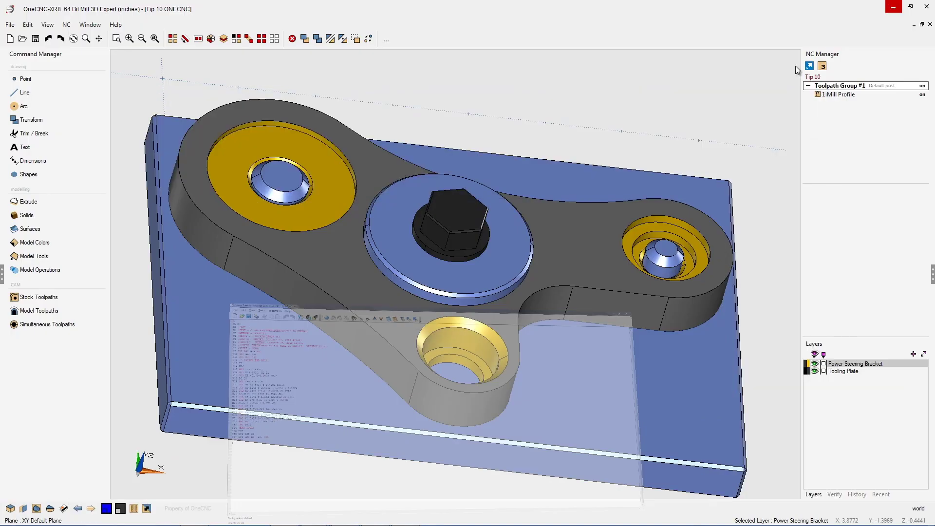